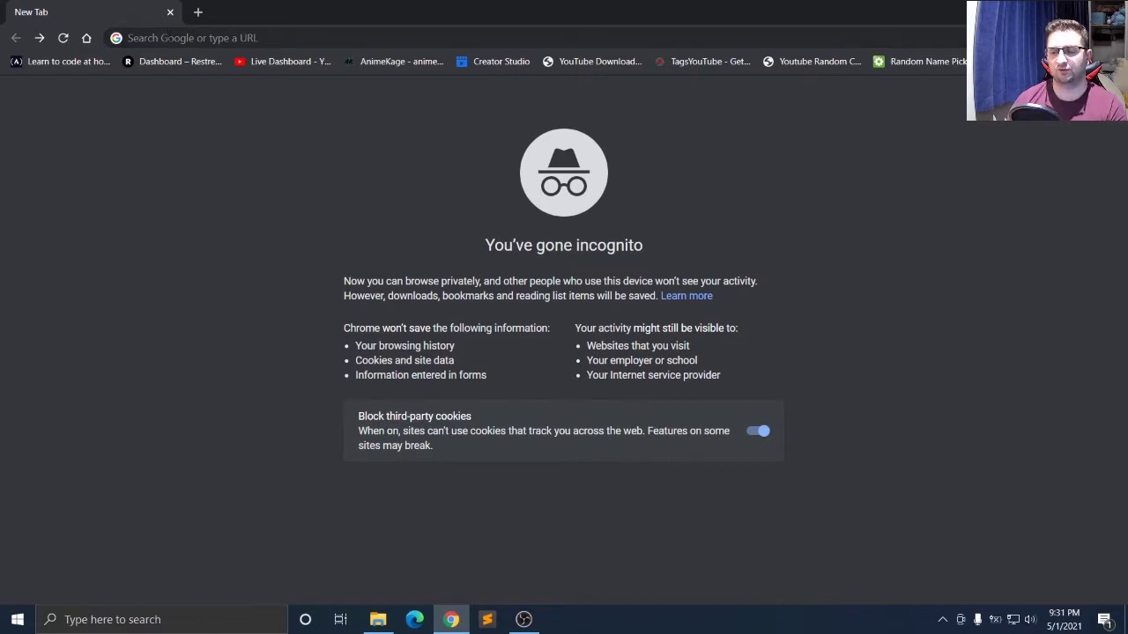
Search Google for 'ndi obs' and open the obs-ndi plugin page on obsproject.com
{"action": "left_click", "coordinate": [171, 38]}
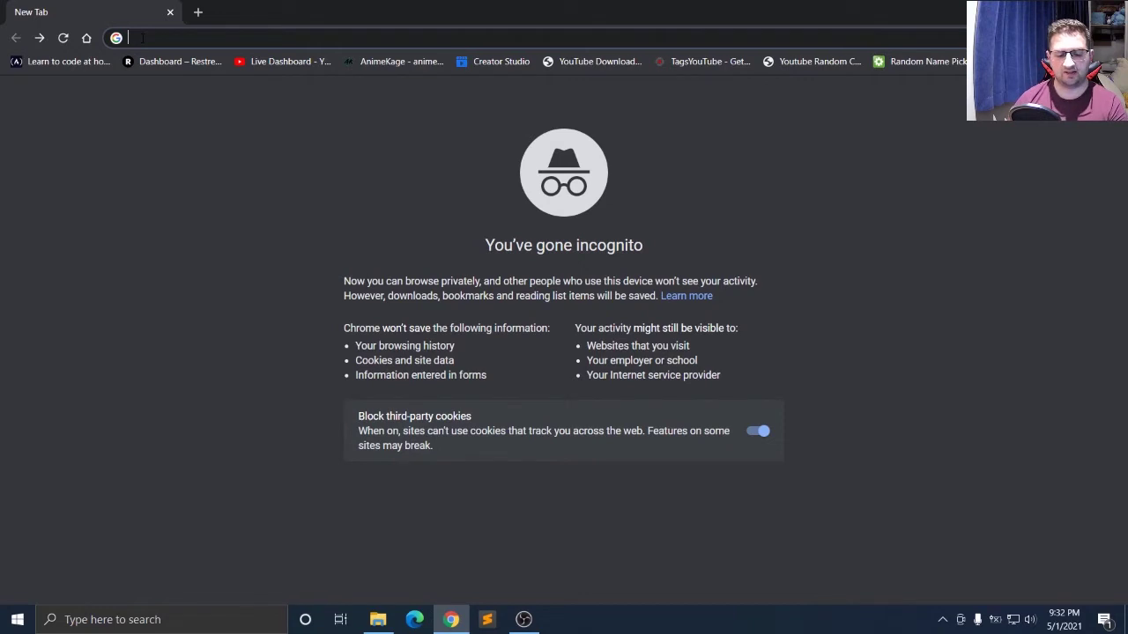
{"action": "type", "text": "ndi"}
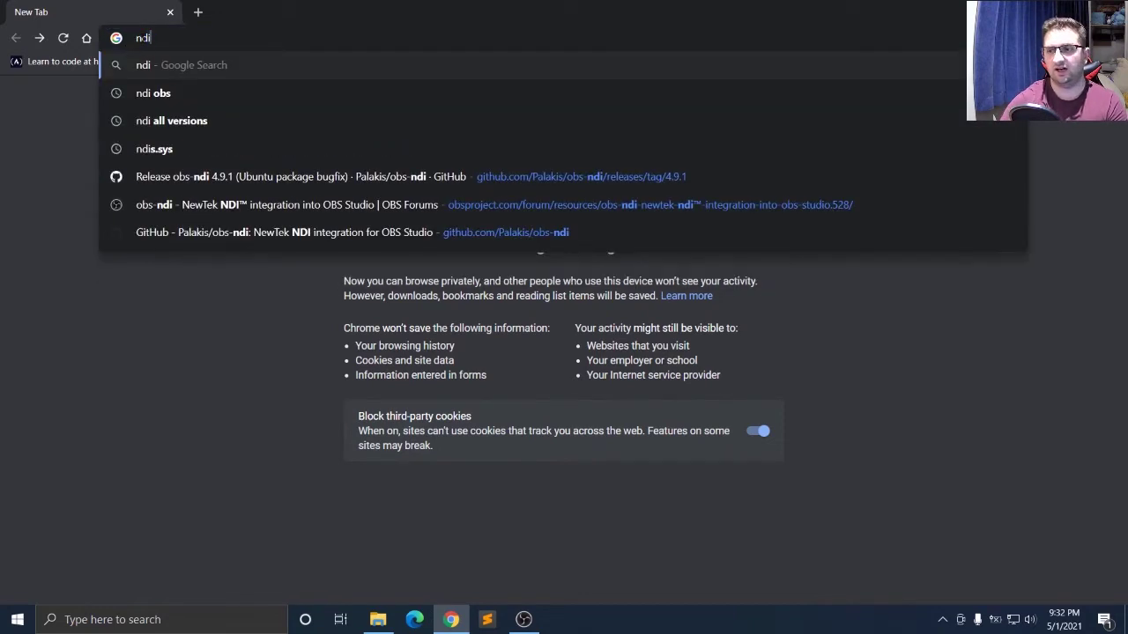
{"action": "type", "text": " obs"}
{"action": "key", "text": "Return"}
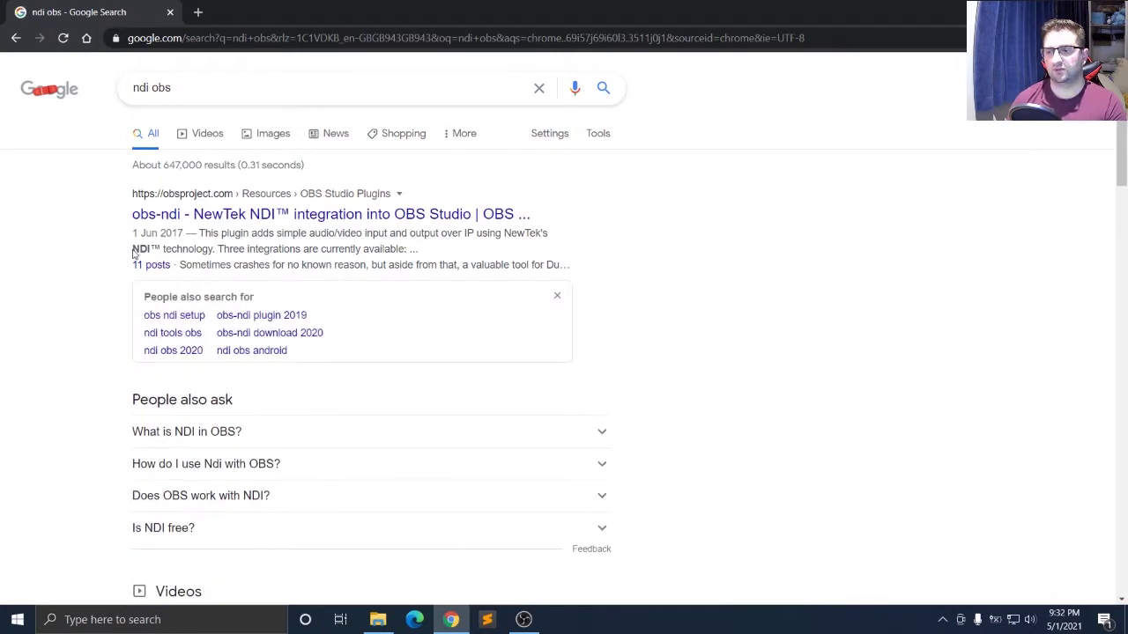
{"action": "left_click", "coordinate": [263, 215]}
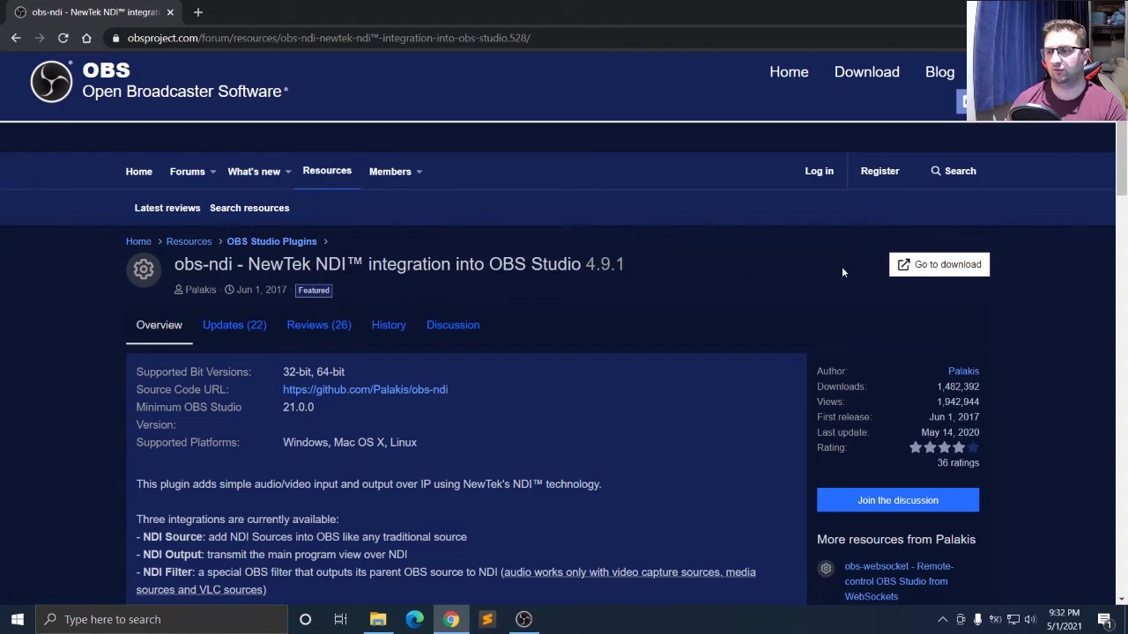
Go to the obs-ndi 4.9.1 GitHub release and bring its seven download assets into view
{"action": "left_click", "coordinate": [939, 270]}
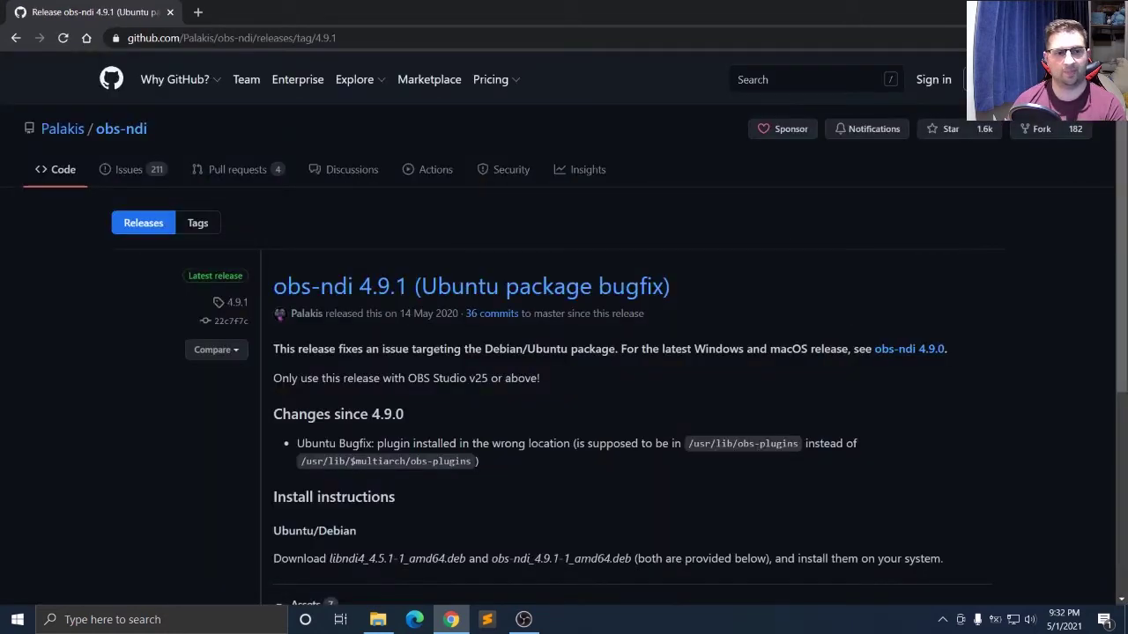
{"action": "scroll", "coordinate": [540, 403], "scroll_direction": "down", "scroll_amount": 3}
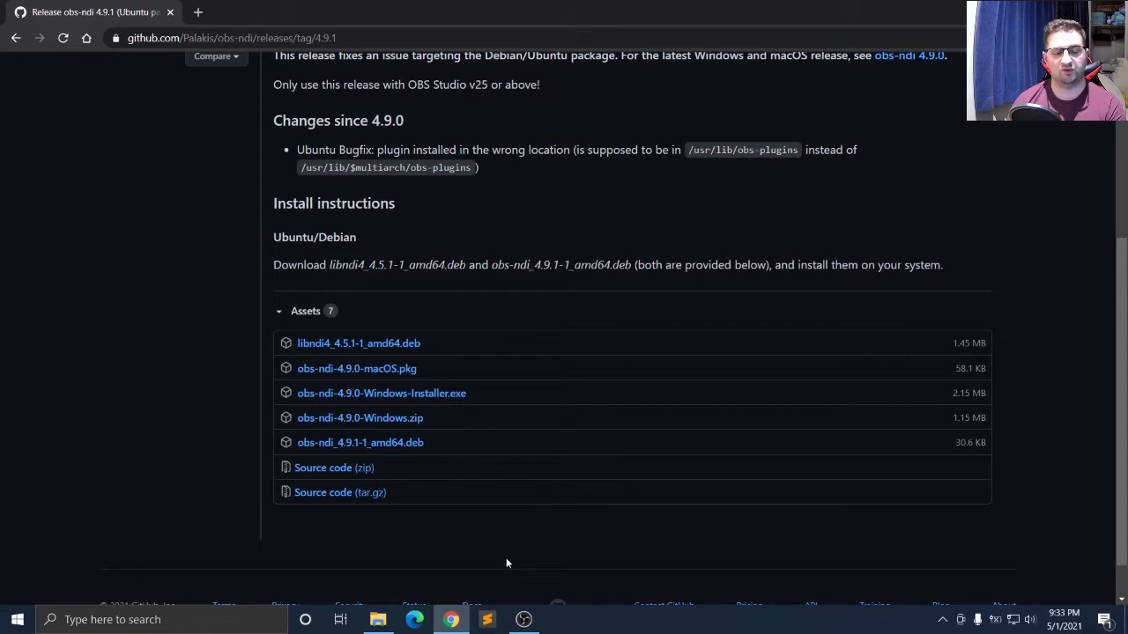
{"action": "mouse_move", "coordinate": [523, 619]}
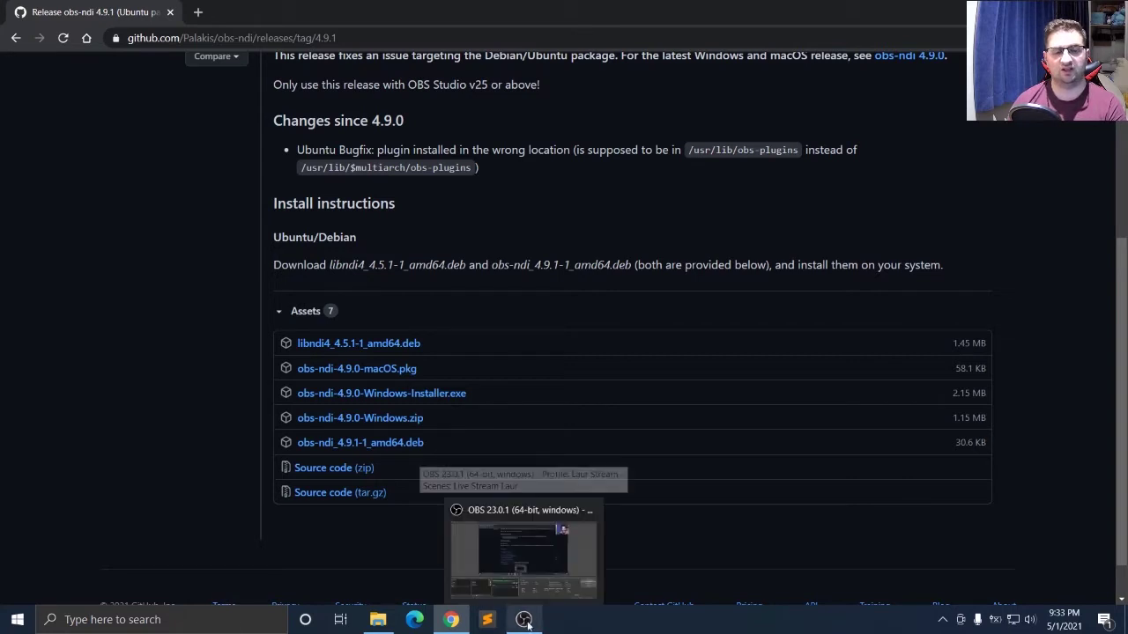
{"action": "left_click", "coordinate": [539, 528]}
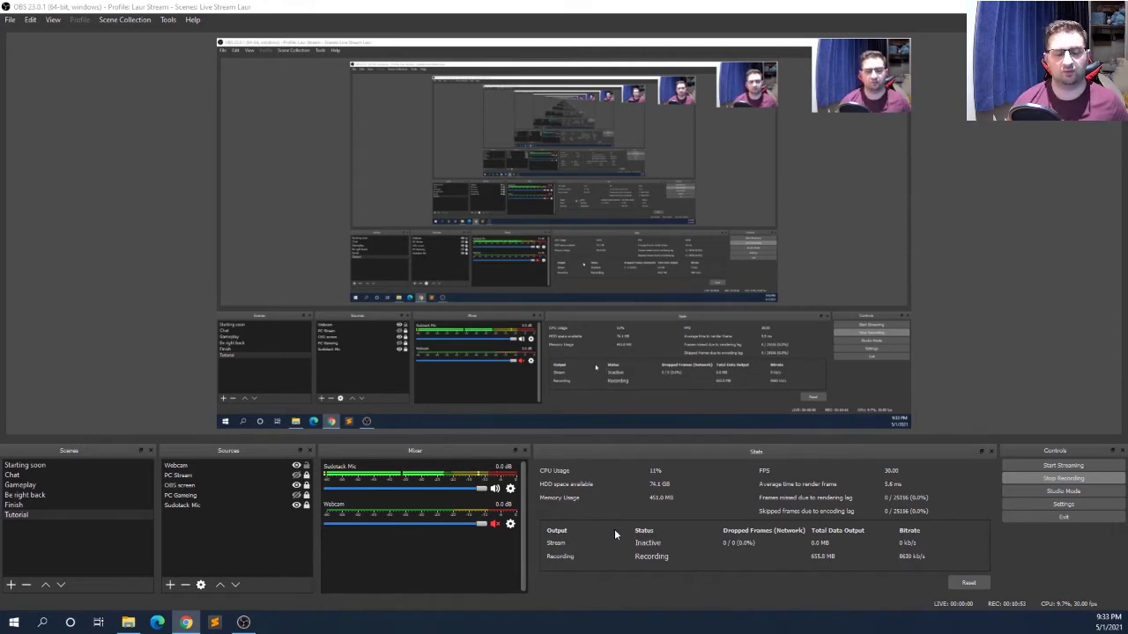
{"action": "left_click", "coordinate": [165, 24]}
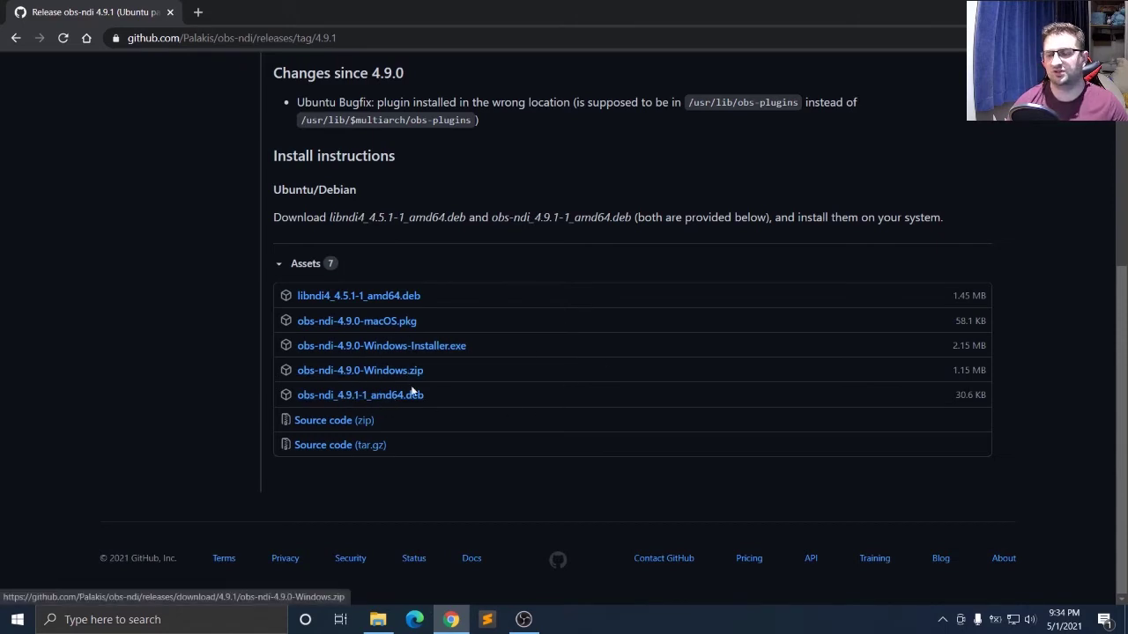
Open the full list of obs-ndi releases from the 4.9.1 release page
{"action": "scroll", "coordinate": [581, 448], "scroll_direction": "up", "scroll_amount": 1}
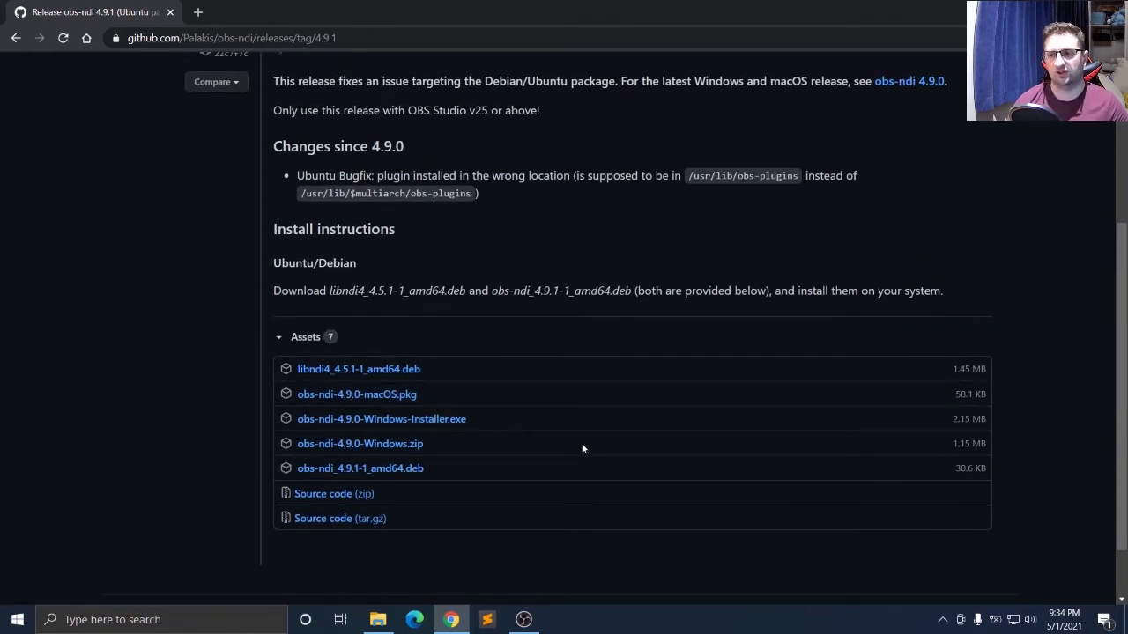
{"action": "scroll", "coordinate": [581, 448], "scroll_direction": "up", "scroll_amount": 3}
{"action": "scroll", "coordinate": [358, 390], "scroll_direction": "up", "scroll_amount": 1}
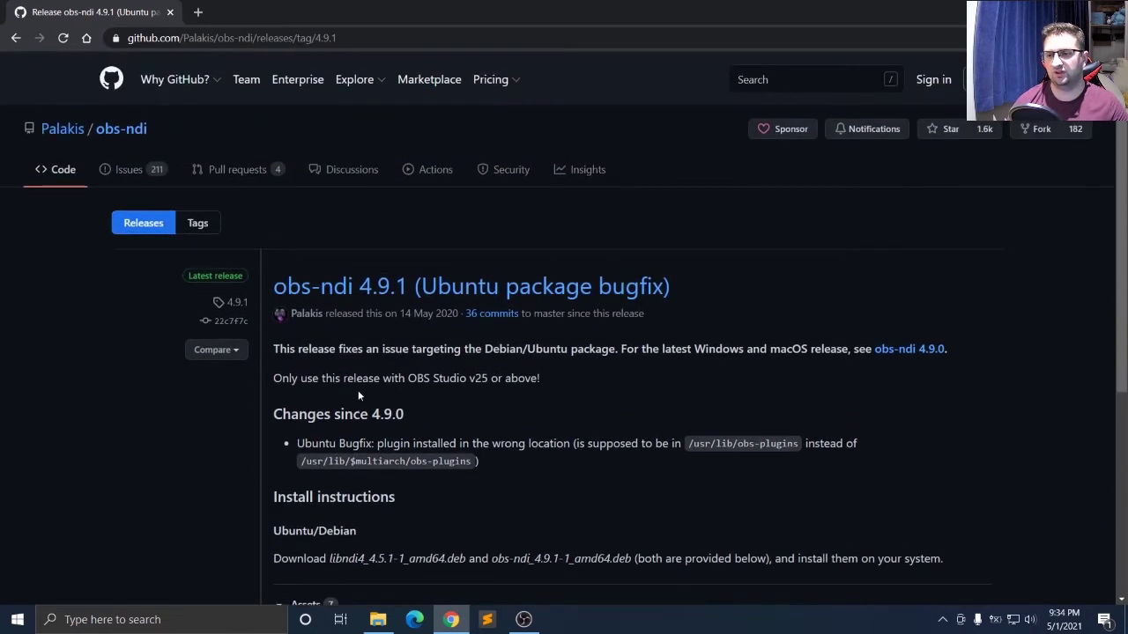
{"action": "left_click", "coordinate": [143, 225]}
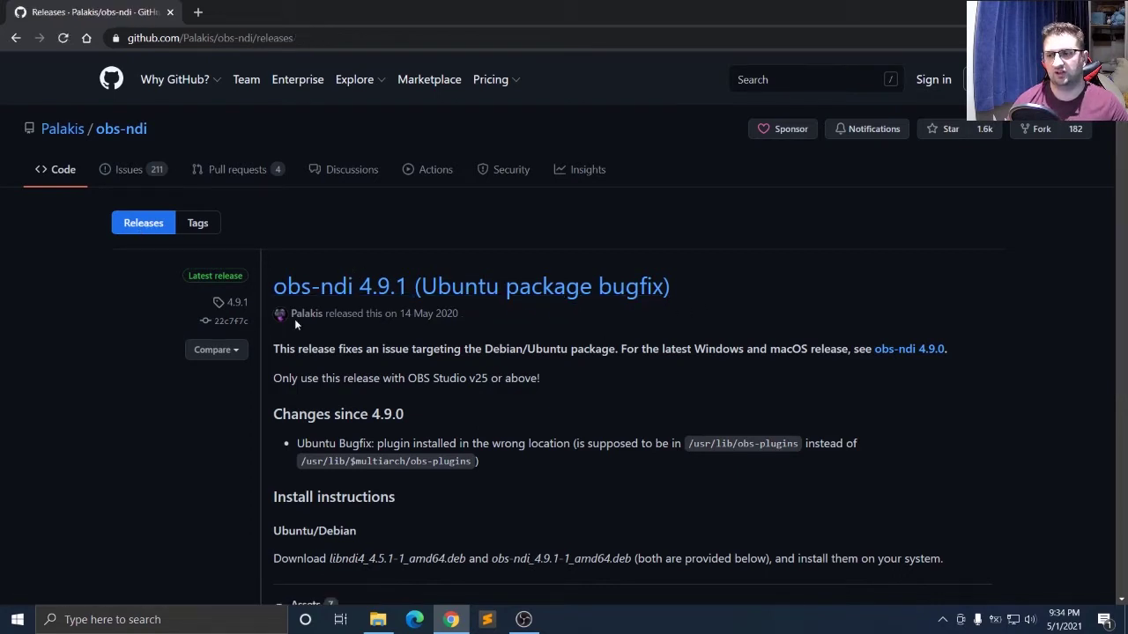
Read through the 4.9.1, 4.9.0 and 4.8.0 release notes and Windows install instructions
{"action": "scroll", "coordinate": [459, 298], "scroll_direction": "down", "scroll_amount": 1}
{"action": "scroll", "coordinate": [465, 291], "scroll_direction": "down", "scroll_amount": 5}
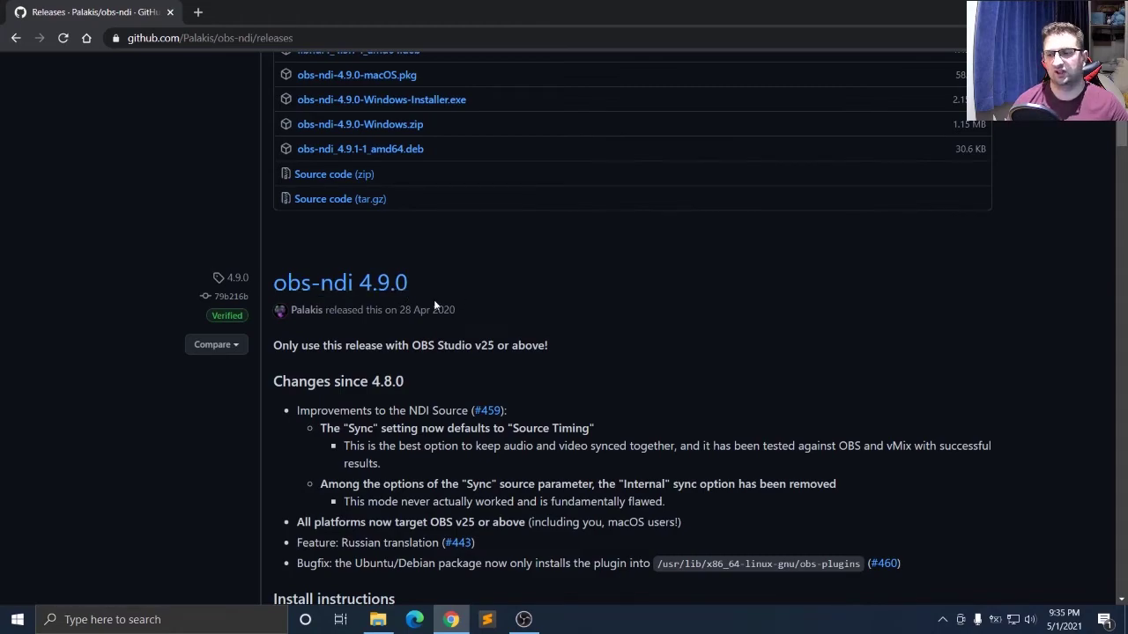
{"action": "scroll", "coordinate": [434, 306], "scroll_direction": "down", "scroll_amount": 2}
{"action": "scroll", "coordinate": [418, 202], "scroll_direction": "down", "scroll_amount": 5}
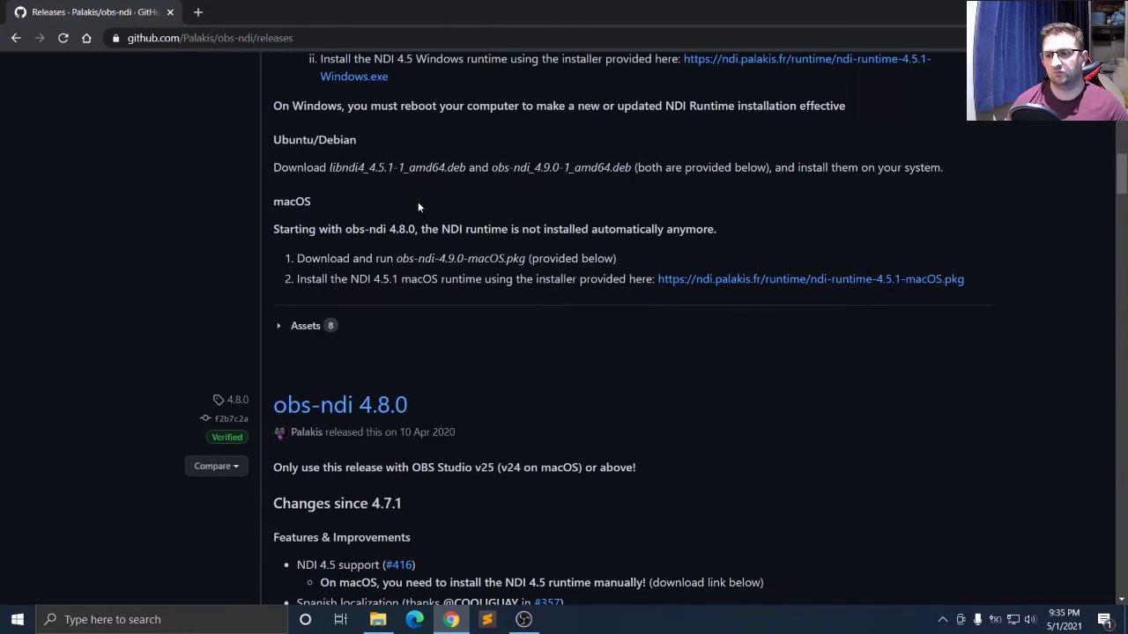
{"action": "scroll", "coordinate": [417, 202], "scroll_direction": "up", "scroll_amount": 7}
{"action": "scroll", "coordinate": [421, 212], "scroll_direction": "up", "scroll_amount": 9}
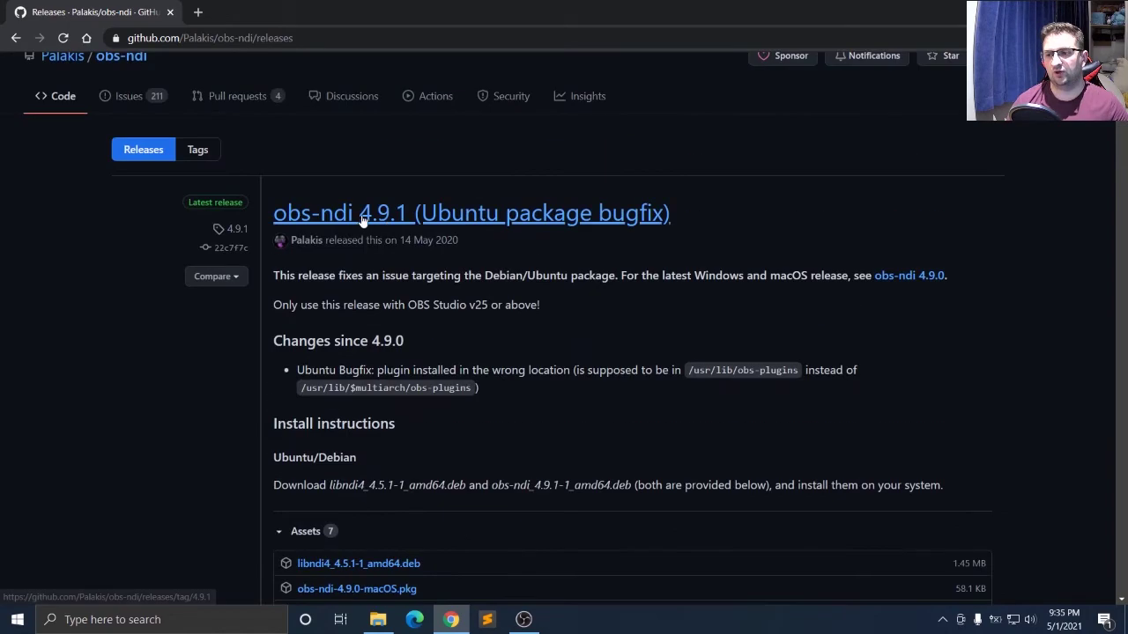
{"action": "scroll", "coordinate": [445, 396], "scroll_direction": "down", "scroll_amount": 2}
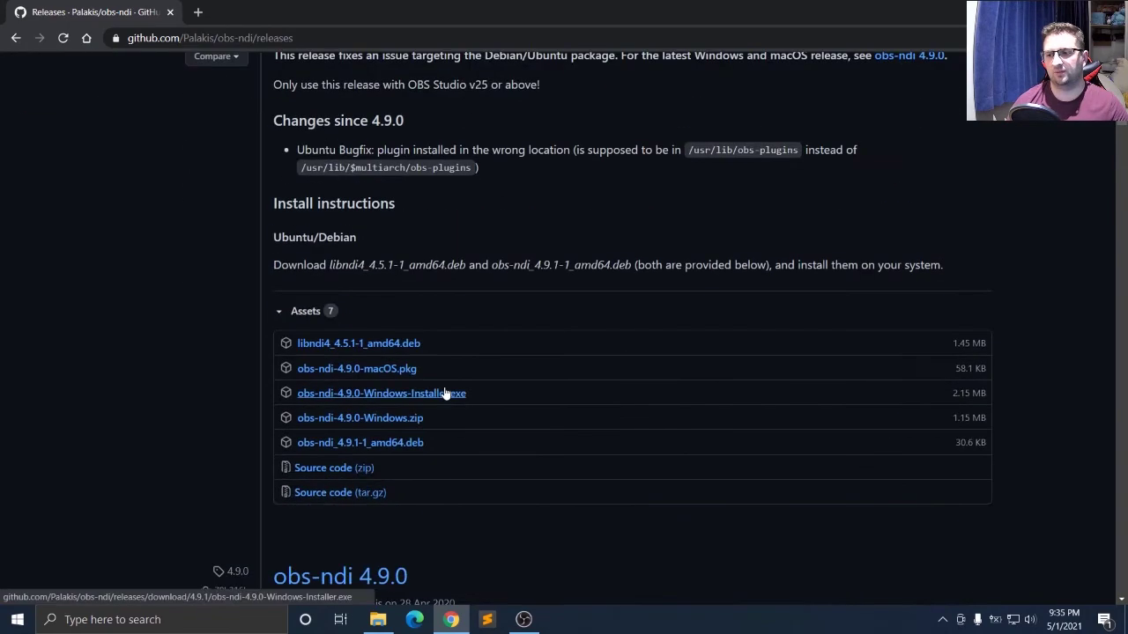
{"action": "scroll", "coordinate": [409, 484], "scroll_direction": "down", "scroll_amount": 2}
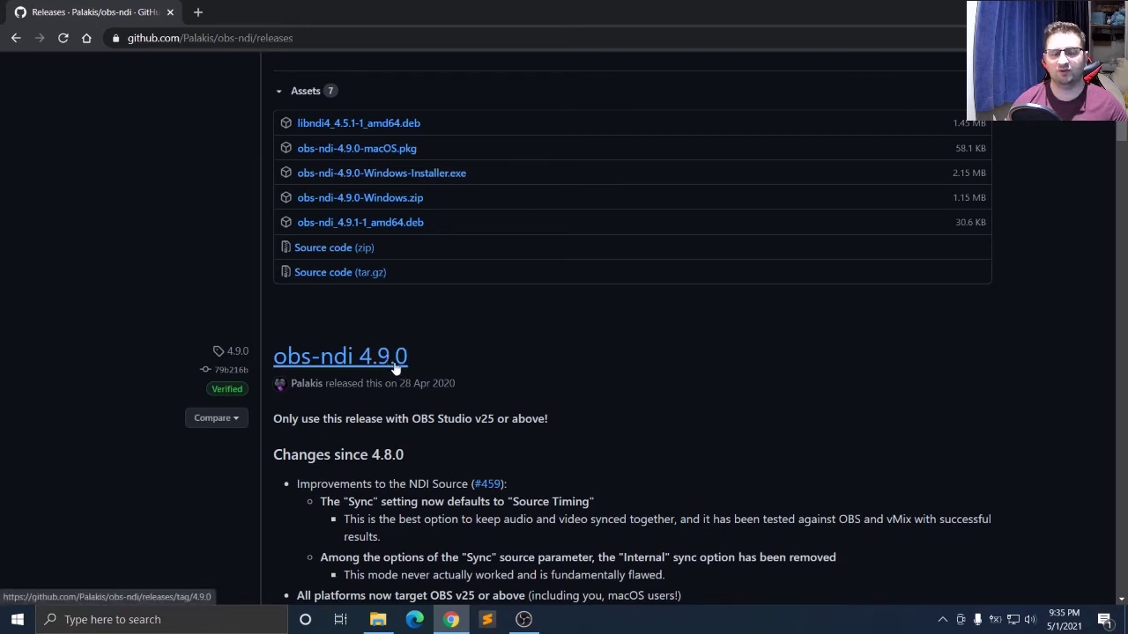
{"action": "scroll", "coordinate": [397, 361], "scroll_direction": "down", "scroll_amount": 3}
{"action": "scroll", "coordinate": [397, 420], "scroll_direction": "down", "scroll_amount": 2}
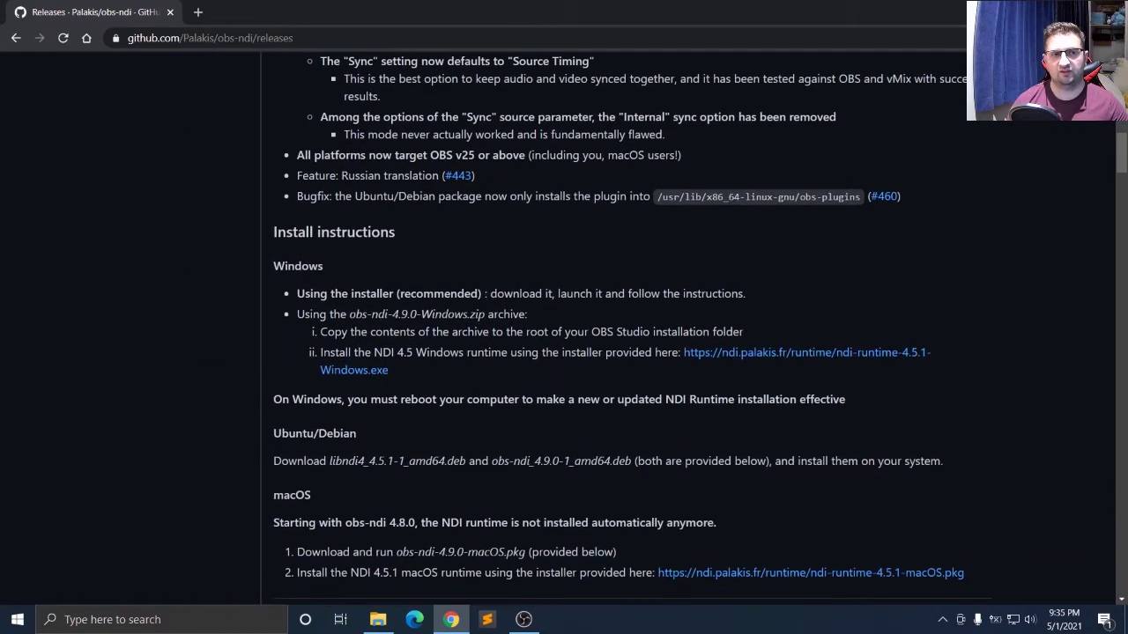
{"action": "scroll", "coordinate": [397, 419], "scroll_direction": "down", "scroll_amount": 3}
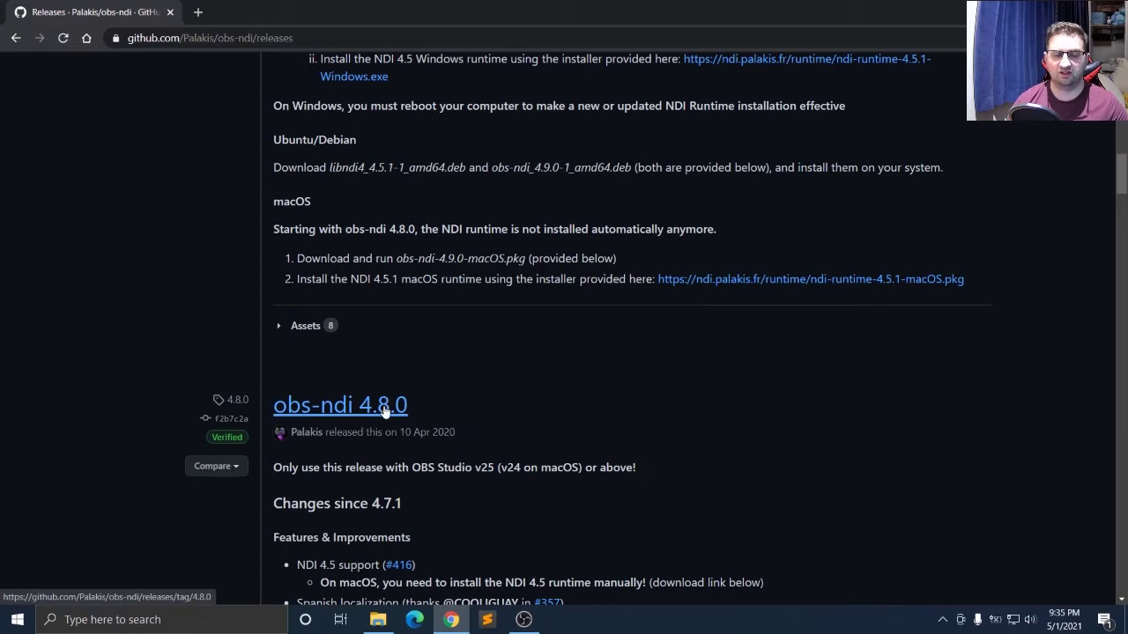
{"action": "scroll", "coordinate": [386, 436], "scroll_direction": "down", "scroll_amount": 2}
{"action": "scroll", "coordinate": [385, 444], "scroll_direction": "down", "scroll_amount": 1}
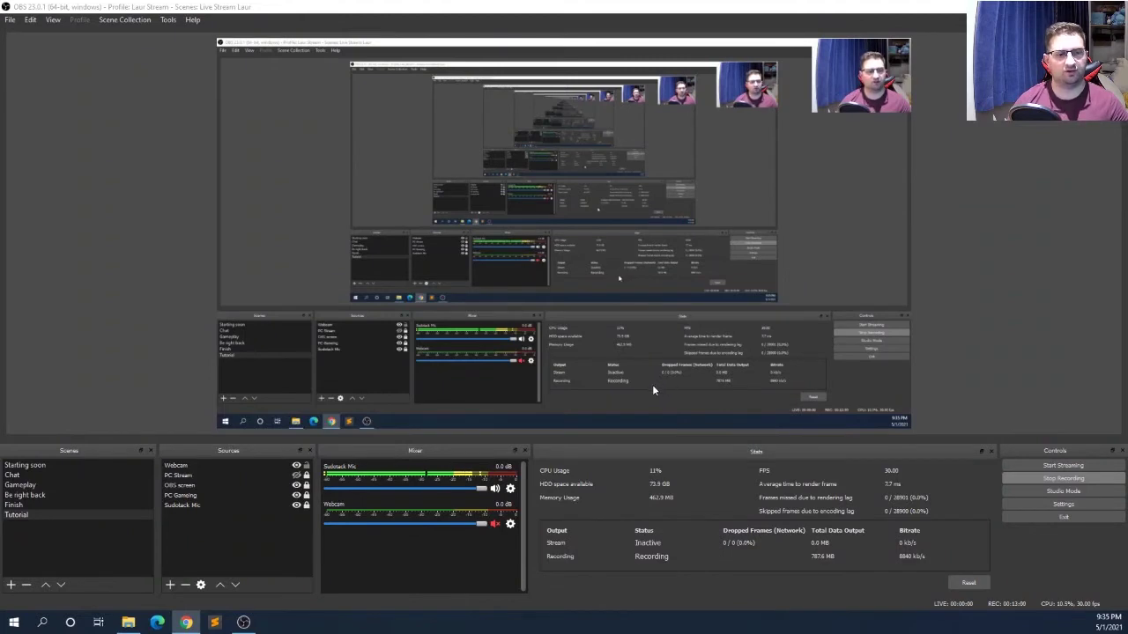
Enable the NDI Main Output, name it 'PC Gaming', and confirm the NDI Output settings
{"action": "left_click", "coordinate": [168, 23]}
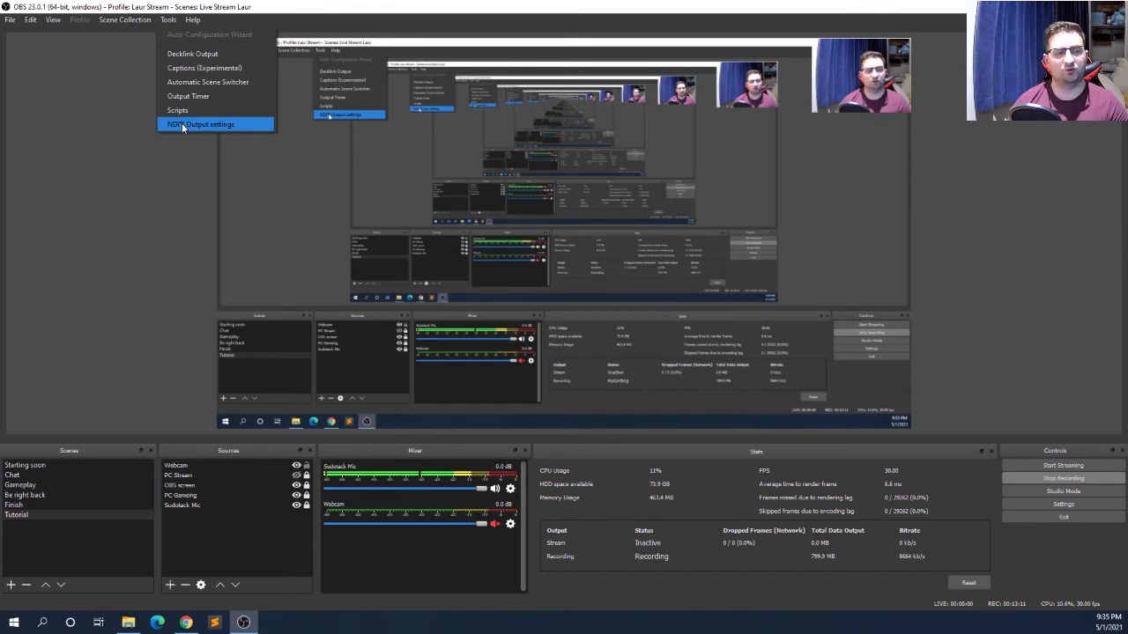
{"action": "left_click", "coordinate": [181, 124]}
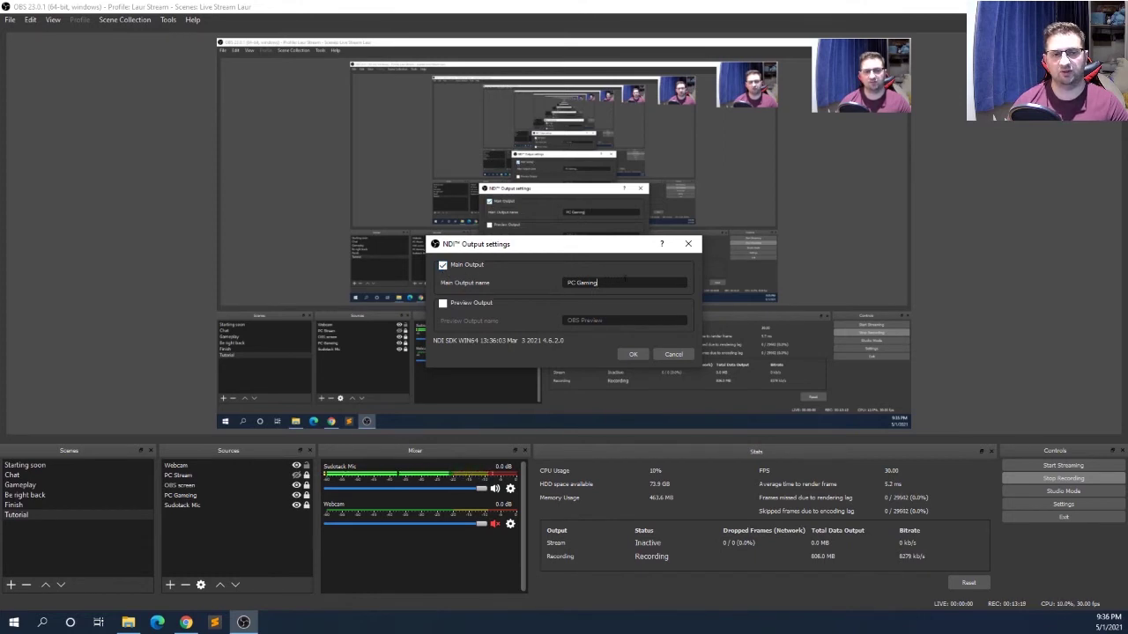
{"action": "left_click_drag", "start_coordinate": [624, 280], "coordinate": [559, 283]}
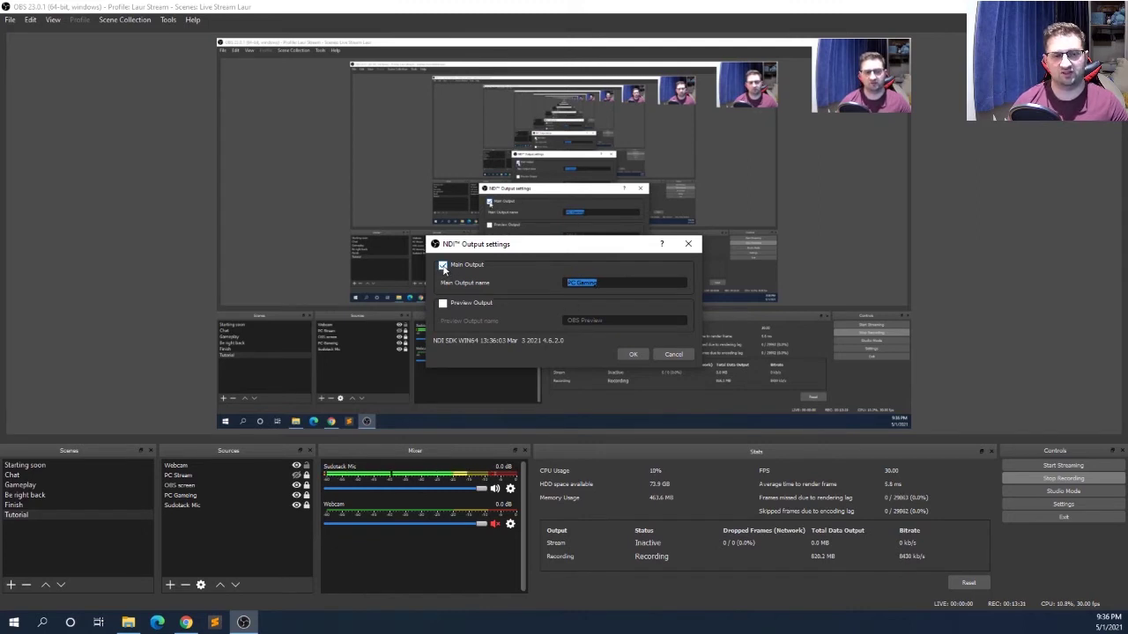
{"action": "left_click", "coordinate": [631, 354]}
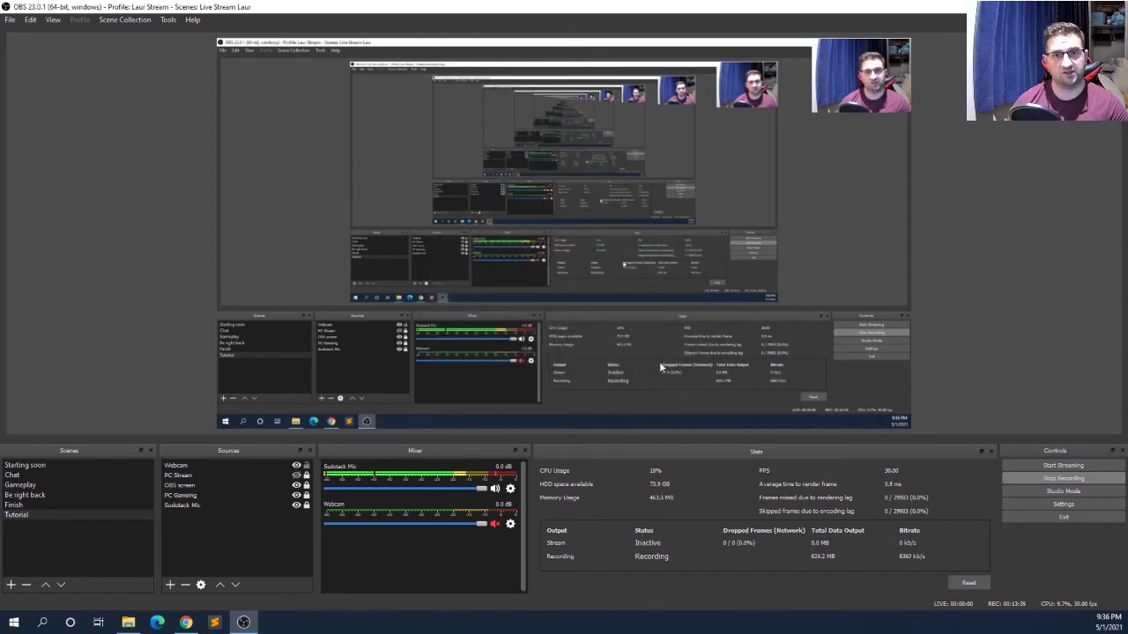